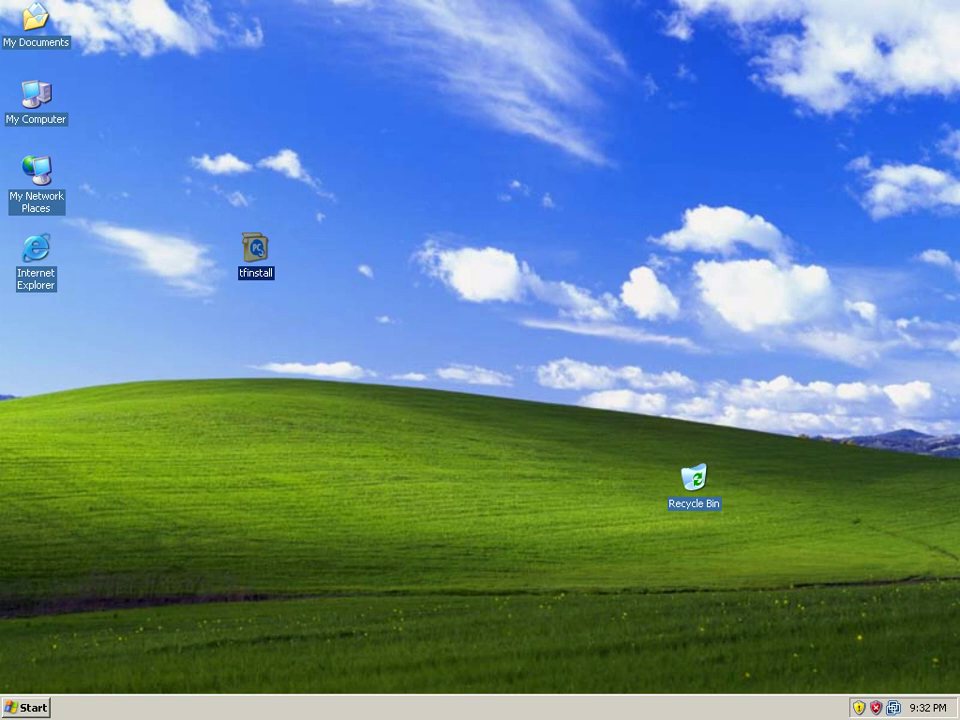
Move the tfinstall installer icon toward the middle of the desktop.
double_click(252, 276)
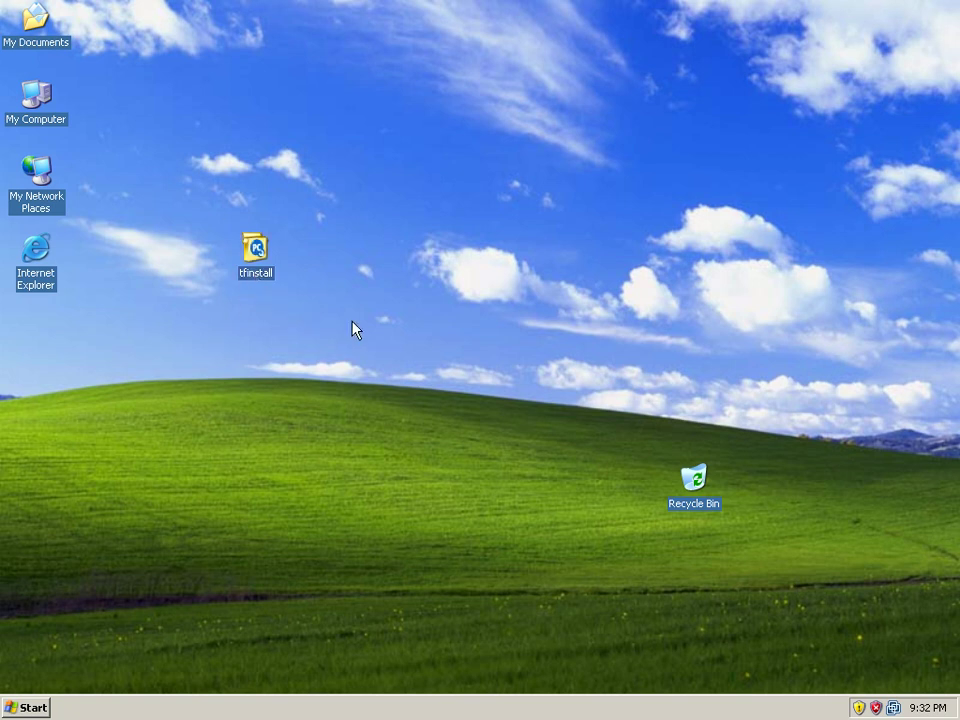
left_click_drag(251, 261, 411, 321)
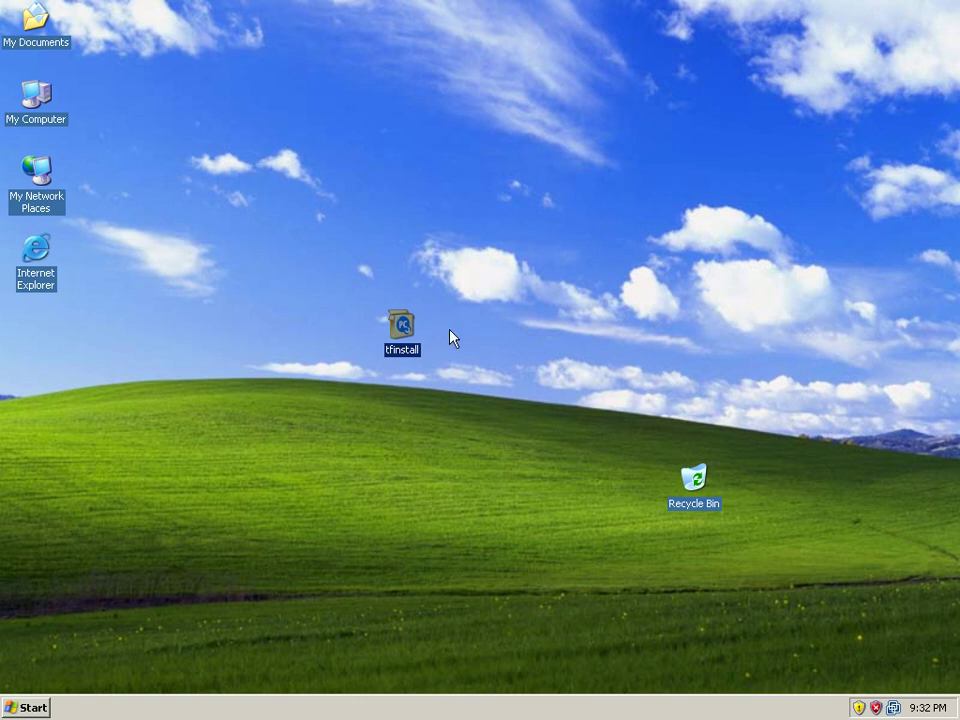
left_click_drag(450, 313, 429, 336)
Switch to the ThreatFire website in Firefox, review its protection comparison chart and antivirus questions, and minimize the browser.
key("super+d")
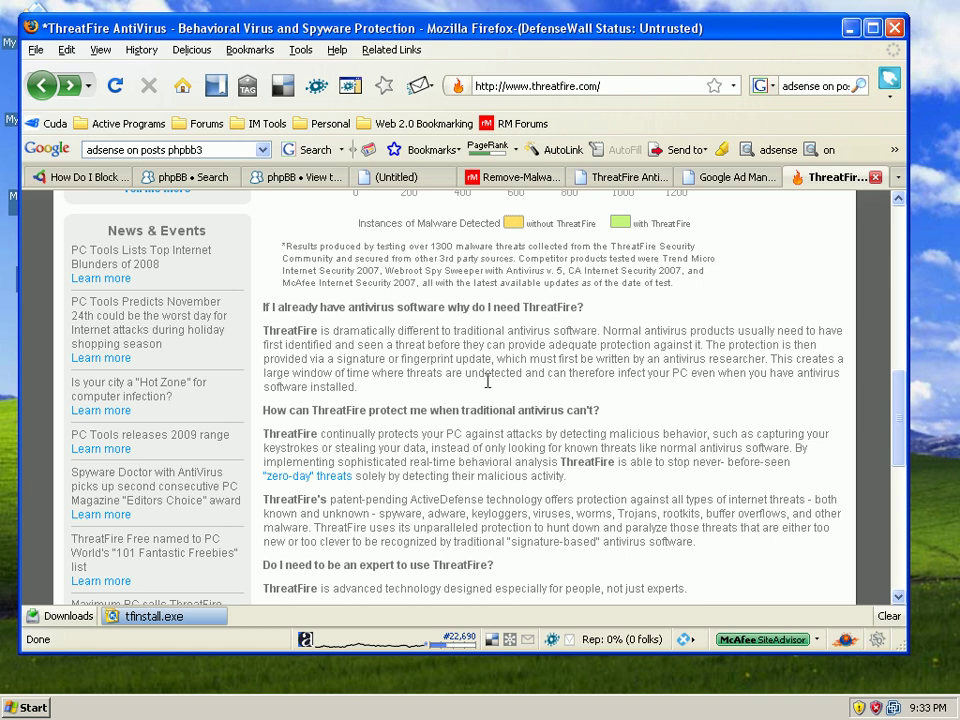
left_click_drag(899, 418, 869, 360)
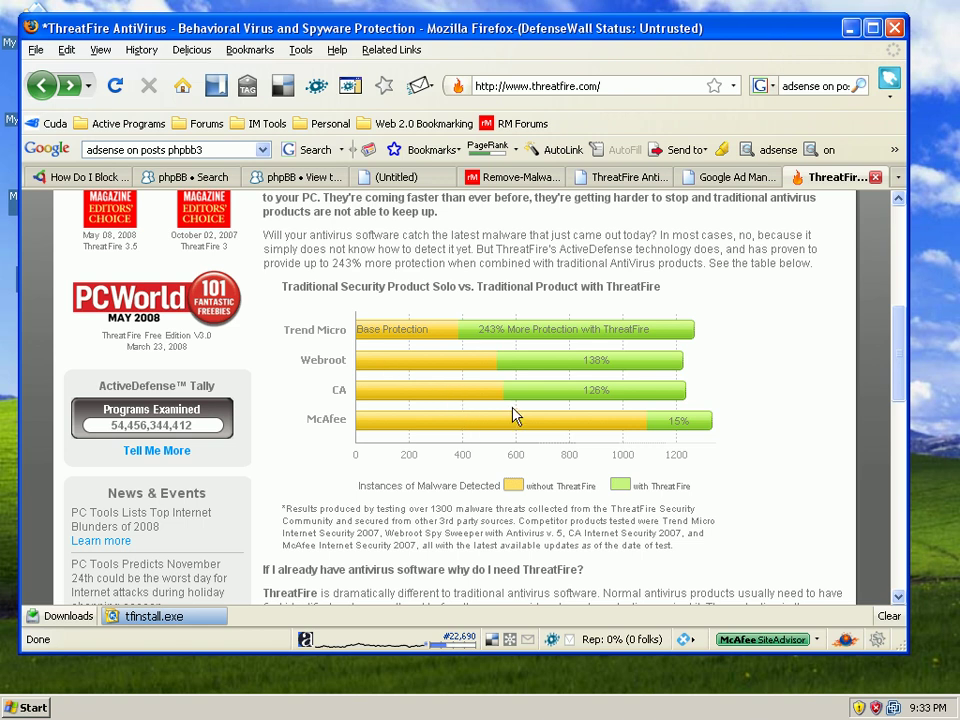
left_click_drag(899, 350, 866, 450)
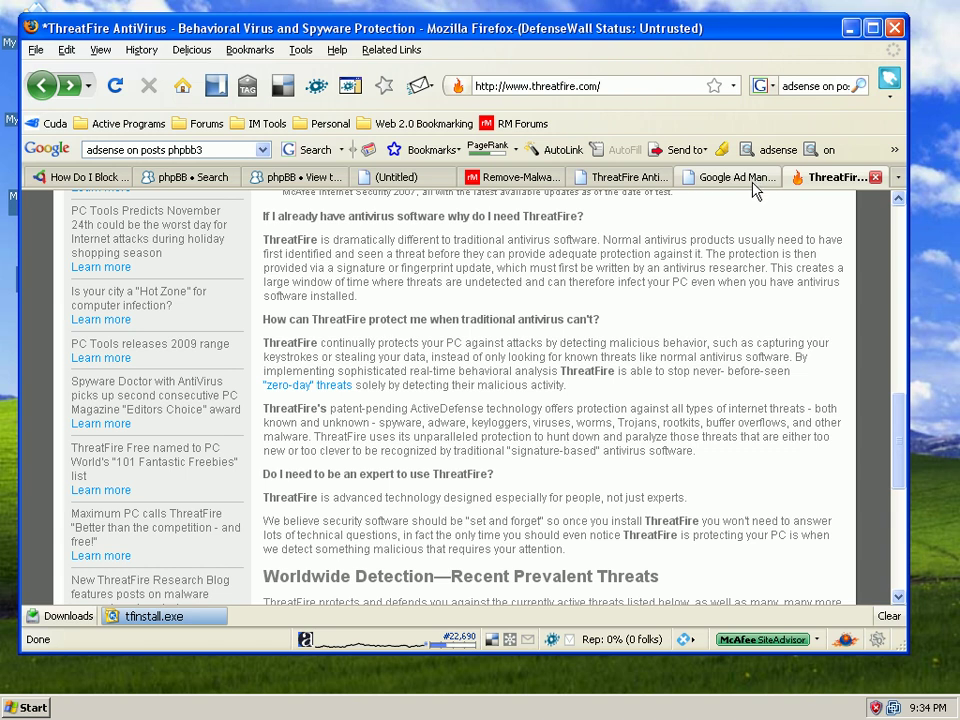
left_click(846, 30)
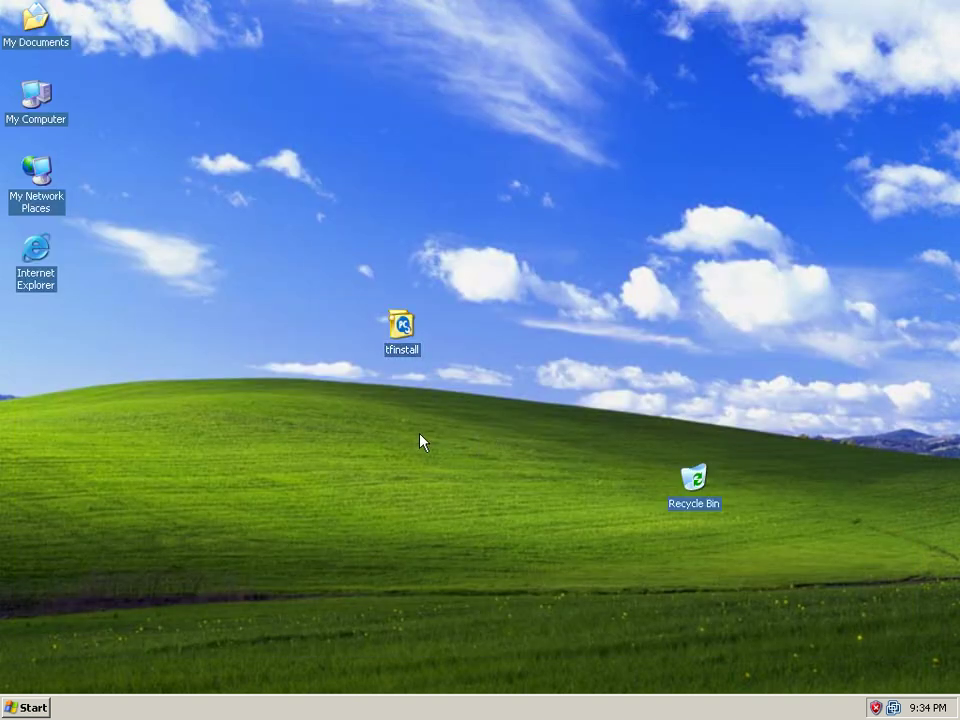
Launch the tfinstall setup wizard from the desktop and accept the ThreatFire license agreement.
left_click(400, 330)
double_click(400, 330)
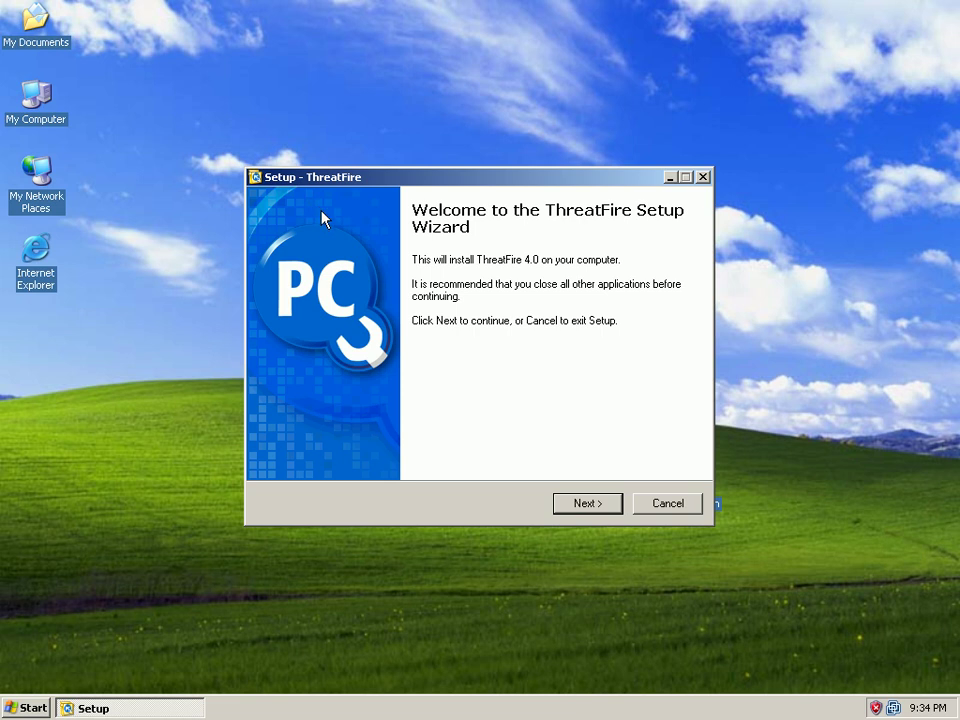
left_click(578, 513)
left_click(395, 447)
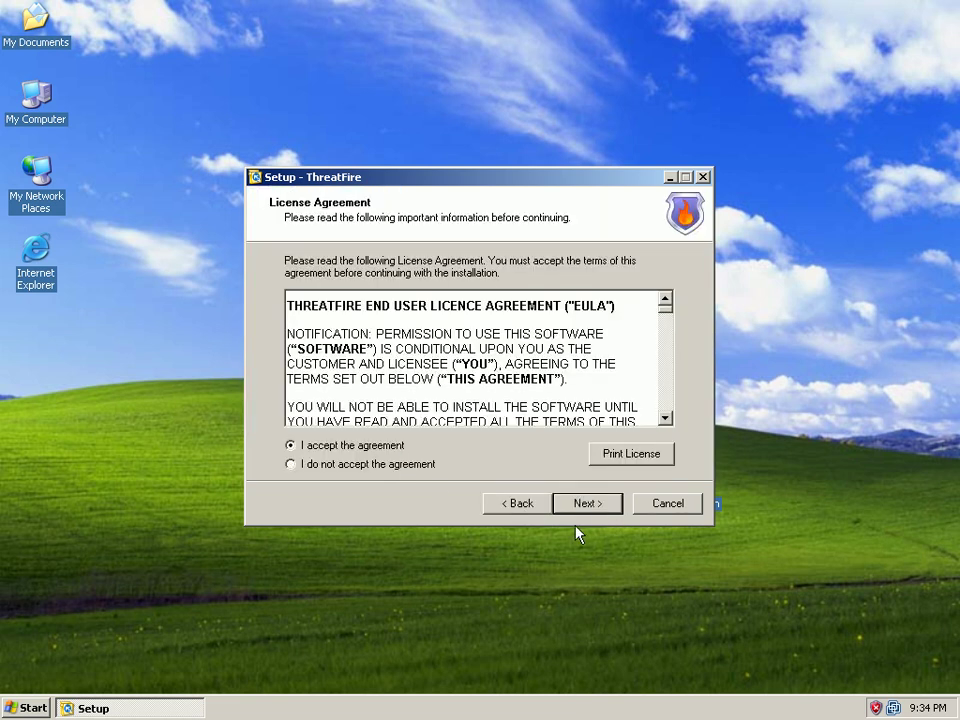
left_click(589, 508)
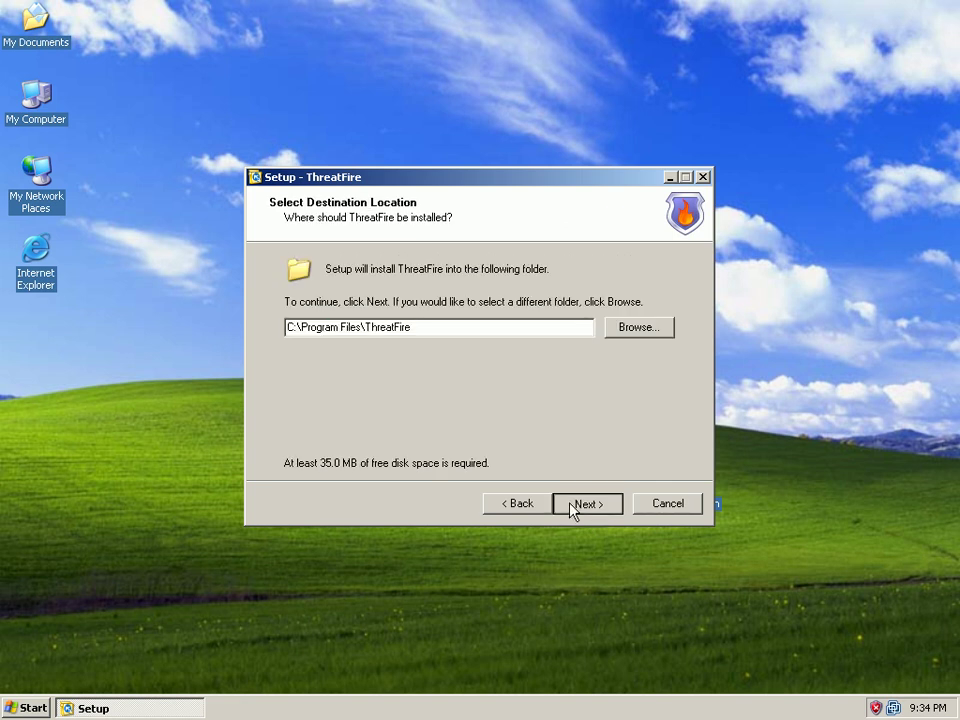
Install ThreatFire into C:\Program Files\ThreatFire with desktop and Quick Launch icons, and finish the setup wizard.
left_click(571, 505)
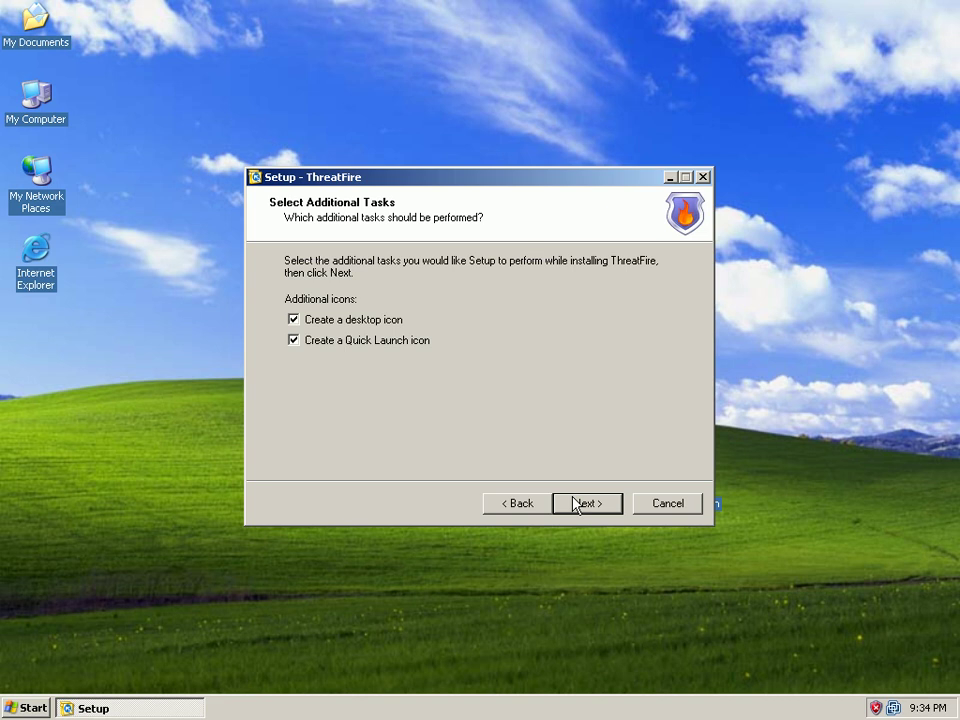
left_click(573, 505)
key("Return")
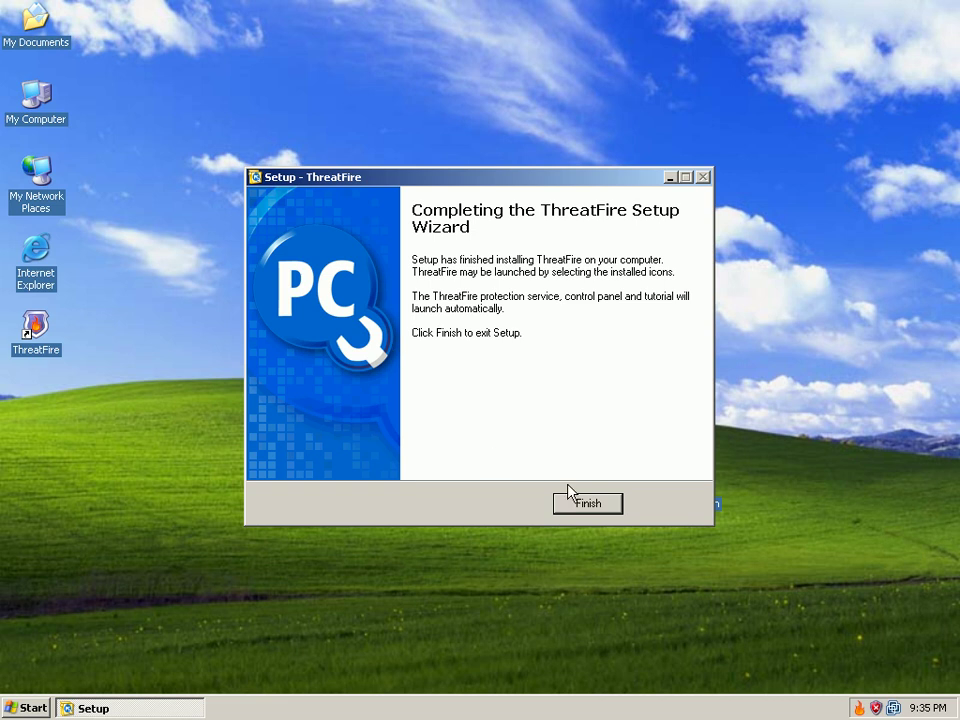
left_click(588, 508)
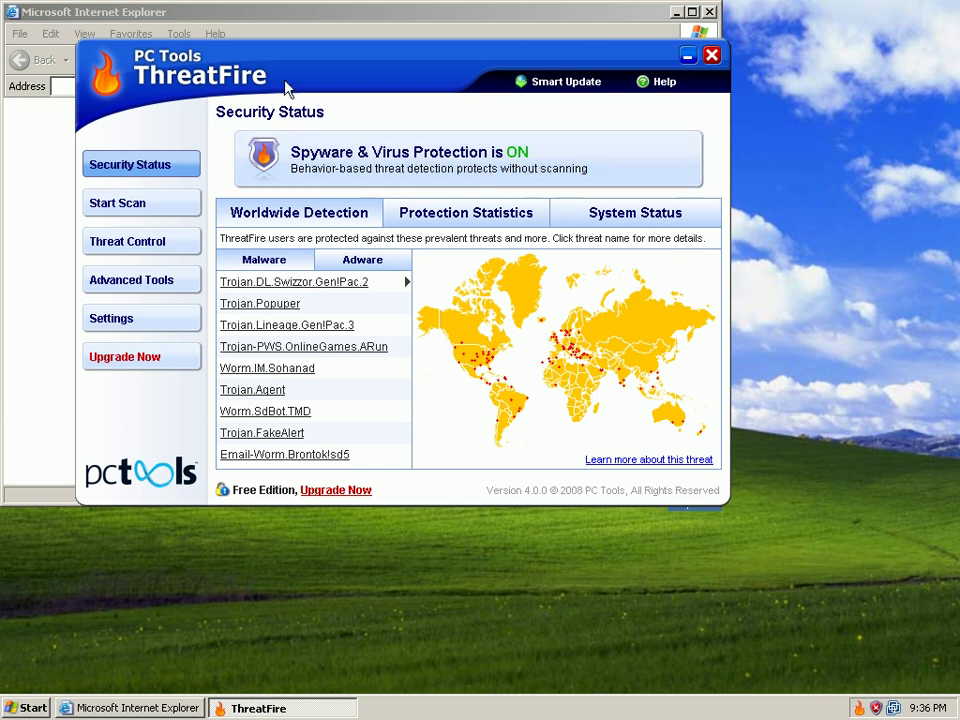
Move the ThreatFire window toward the middle of the desktop and close the blank Internet Explorer window behind it.
left_click_drag(540, 60, 628, 150)
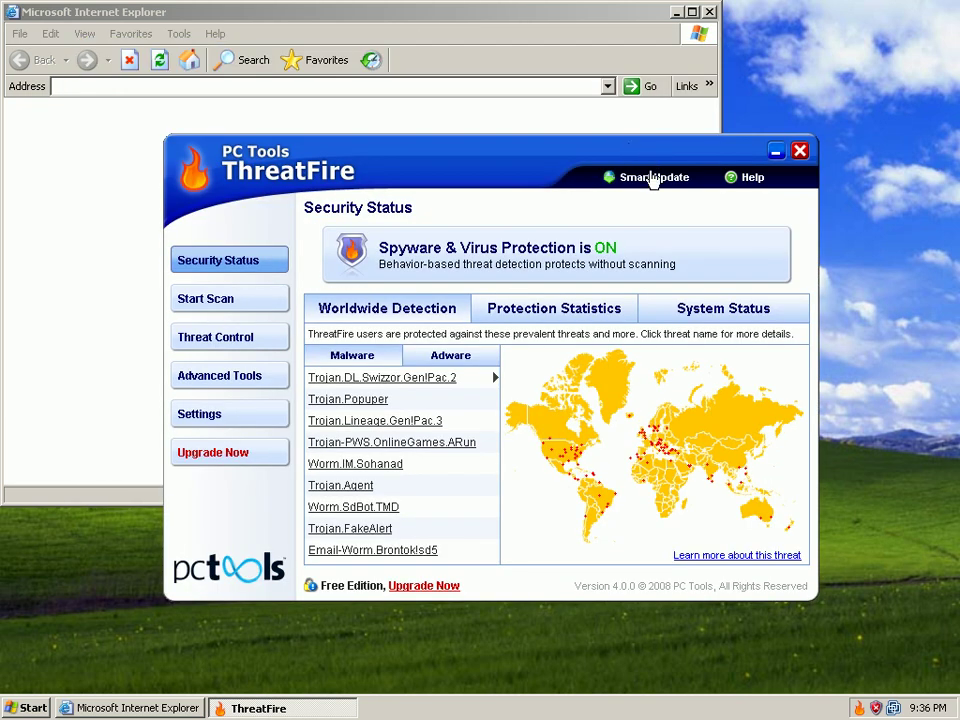
left_click(709, 12)
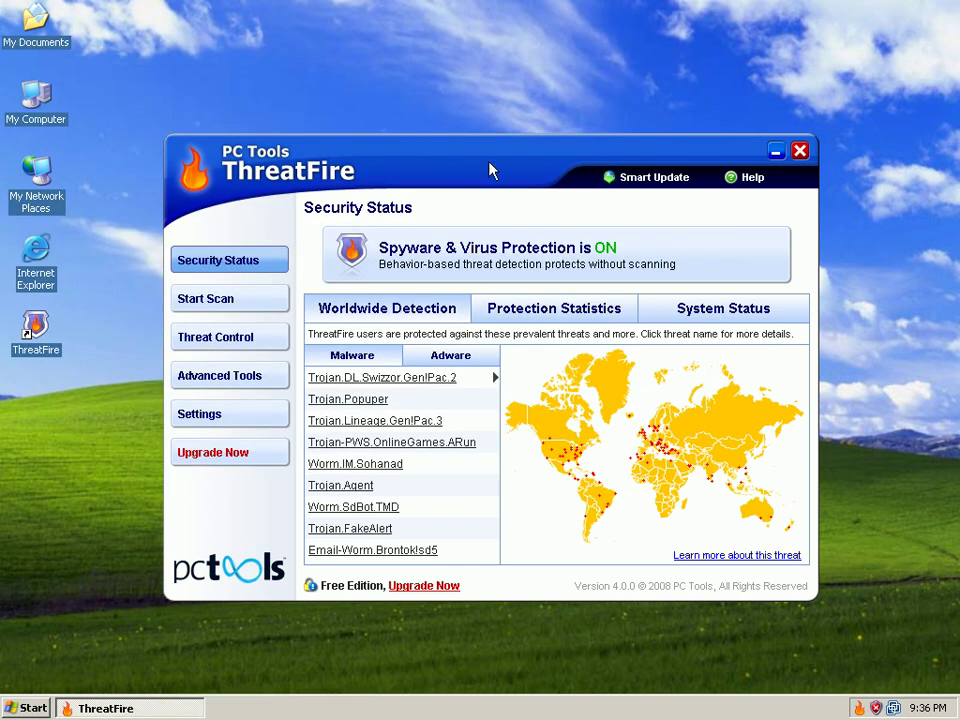
Run Smart Update and start installing the available database update, postponing the Windows restart and dismissing the reboot notice.
left_click(628, 184)
left_click(575, 503)
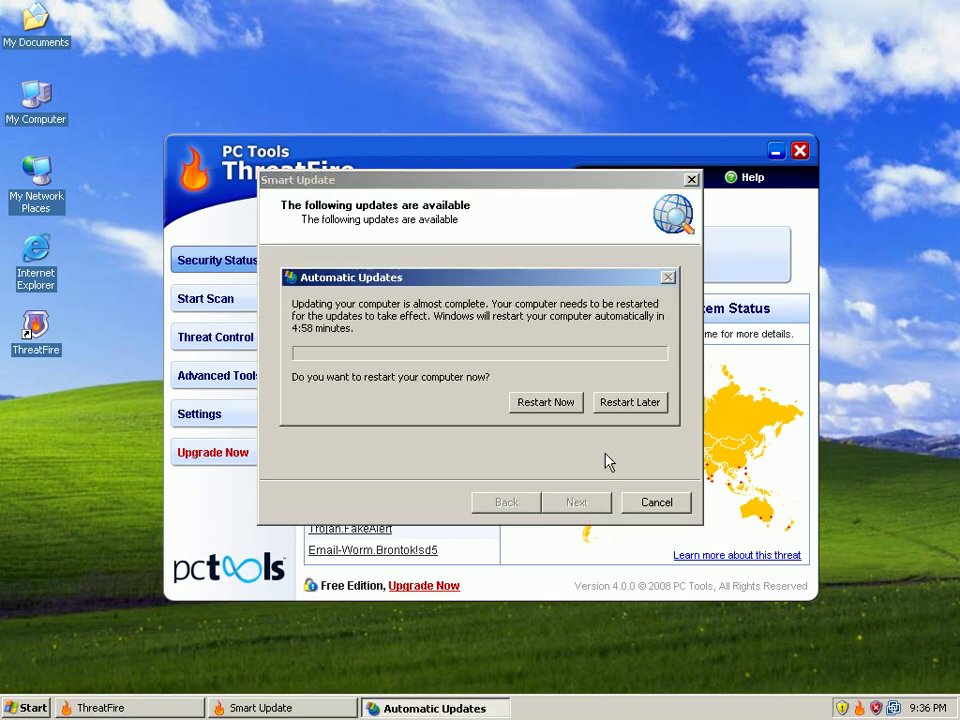
left_click(622, 405)
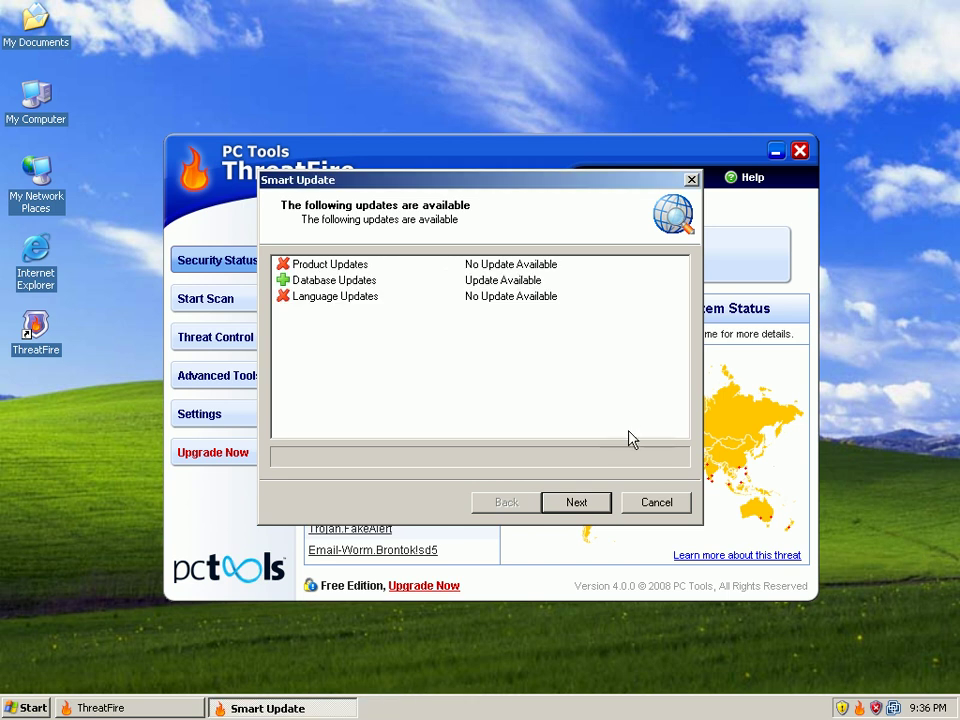
left_click(561, 505)
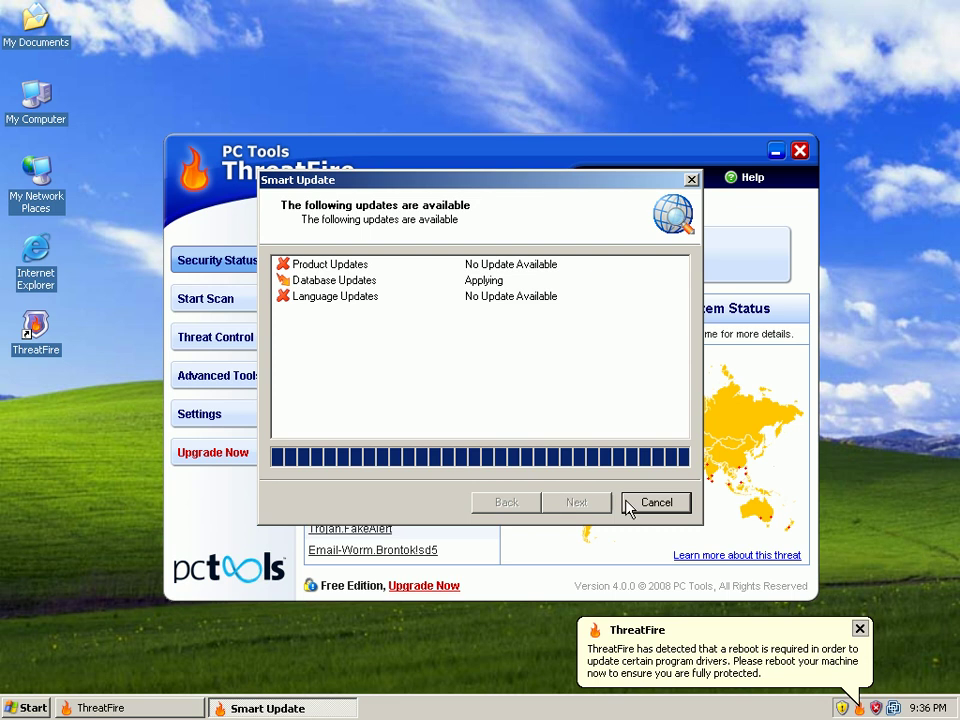
left_click(859, 628)
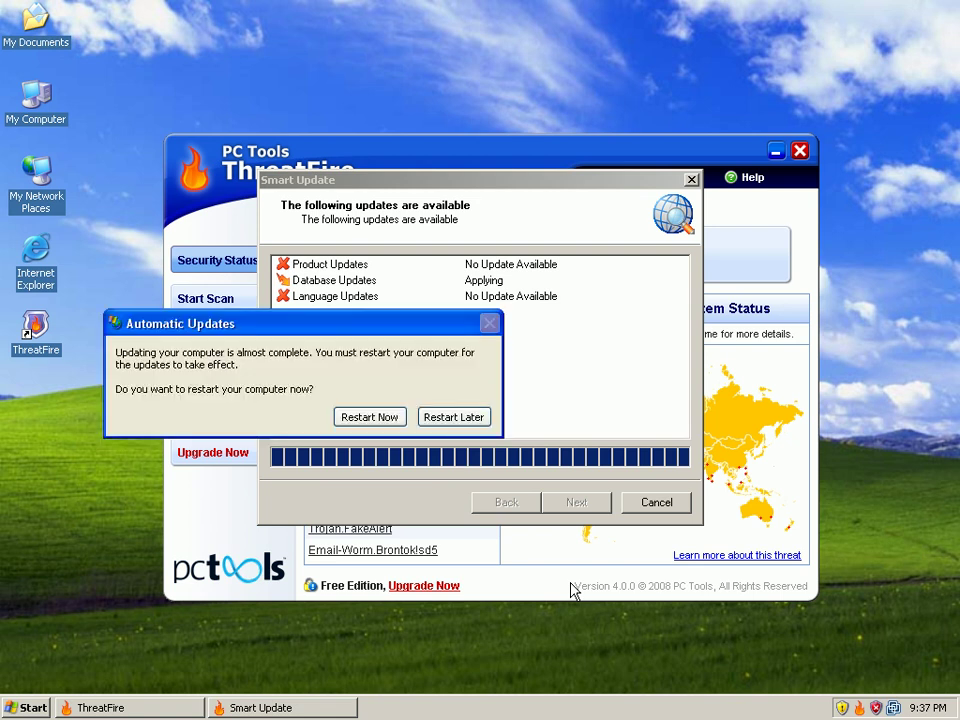
Postpone the Windows restart again, complete Smart Update once the database update is applied, and dismiss the completion notice.
left_click(439, 422)
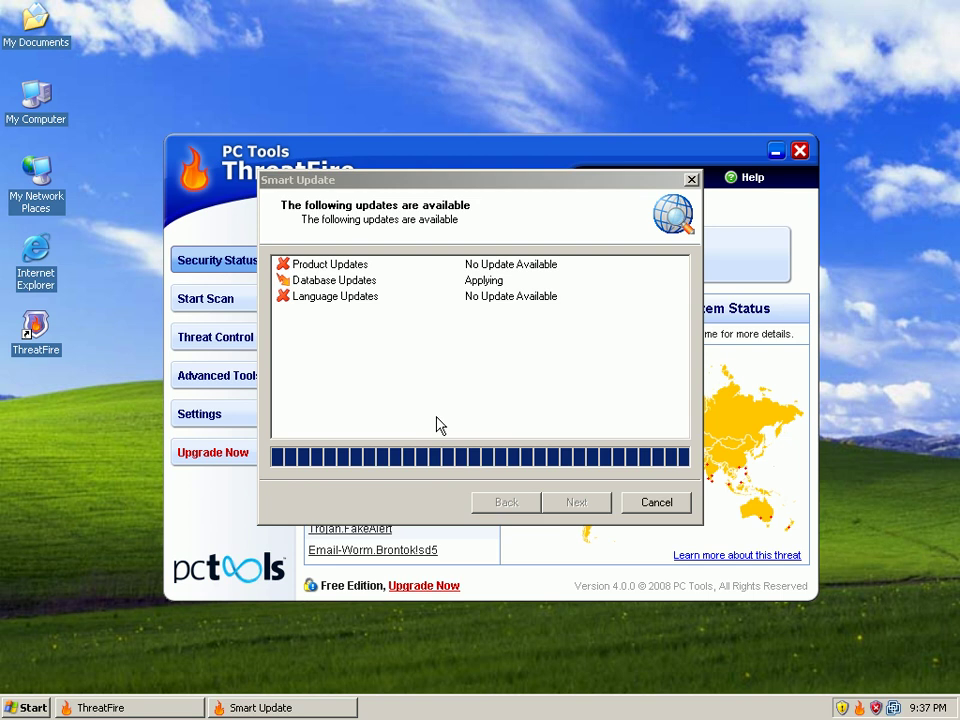
left_click(280, 707)
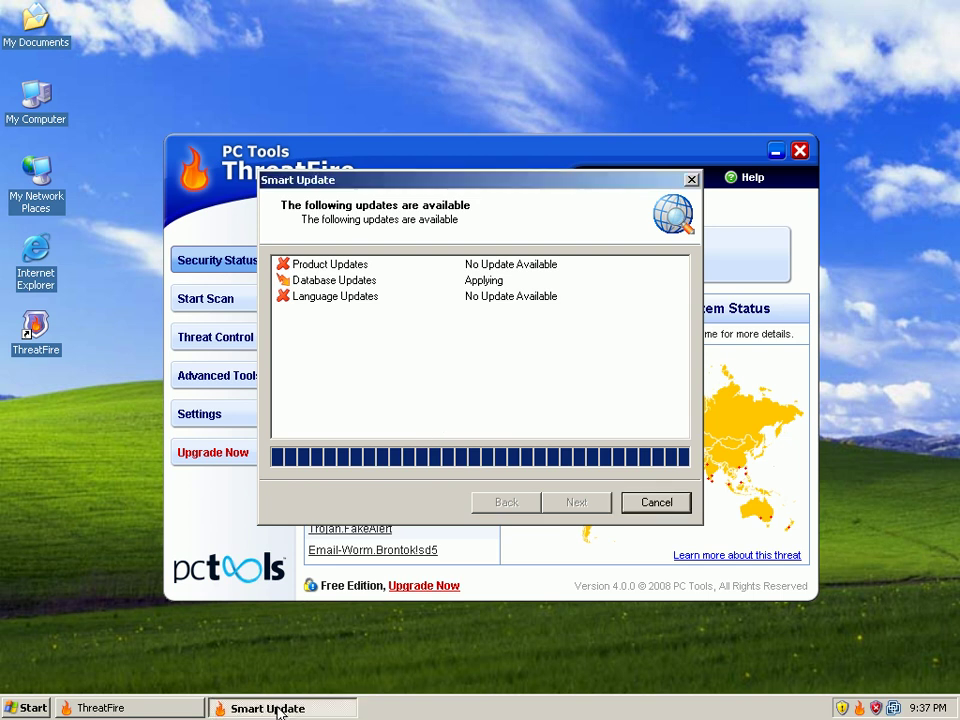
left_click(128, 705)
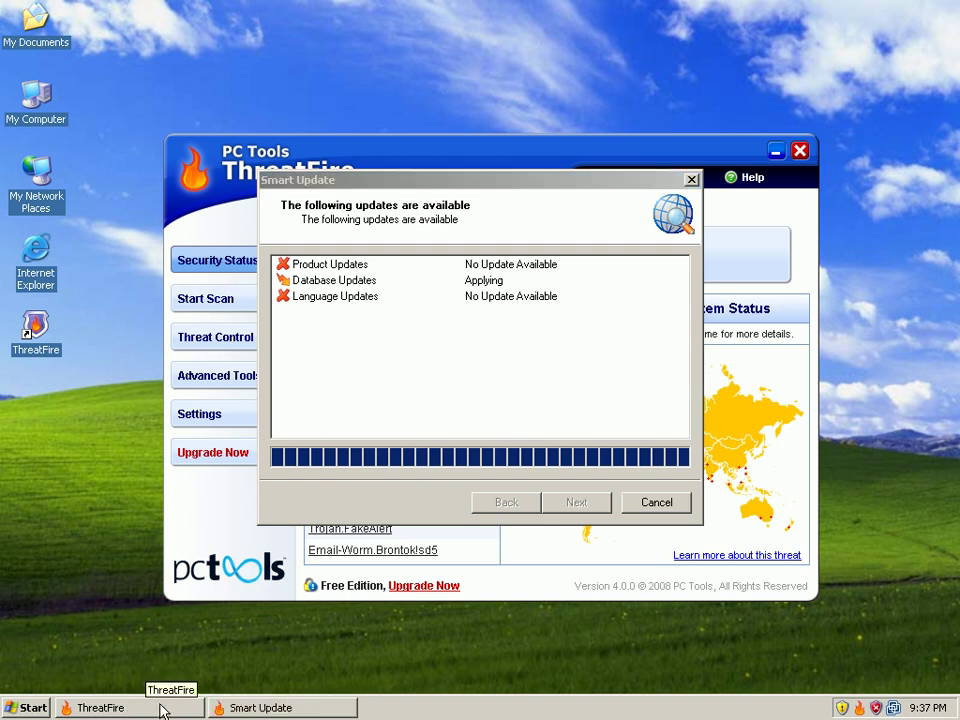
left_click(218, 708)
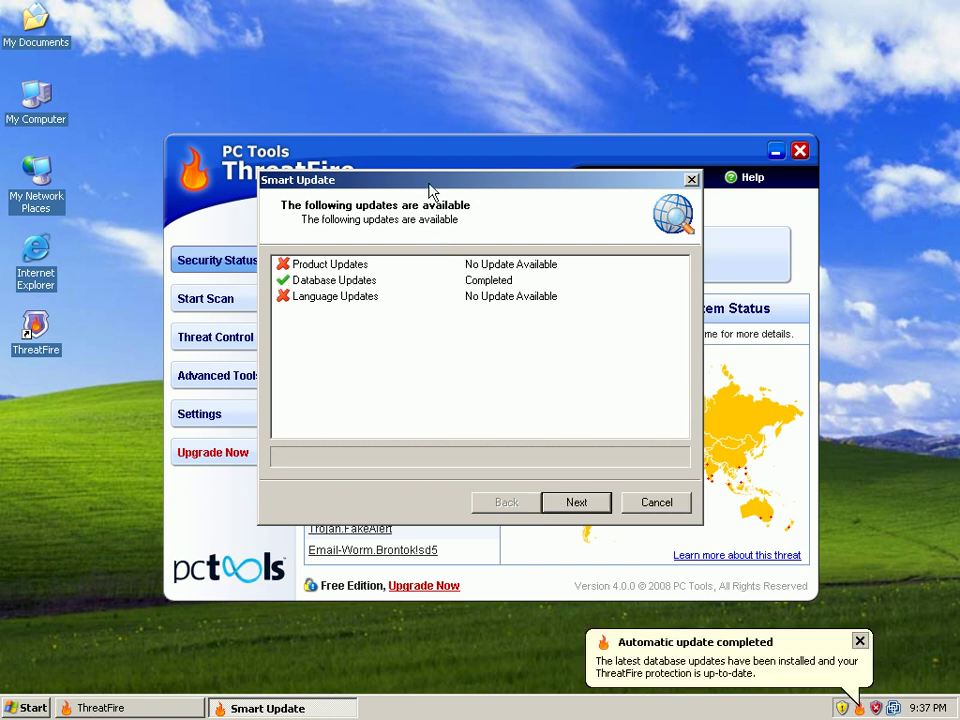
left_click(588, 509)
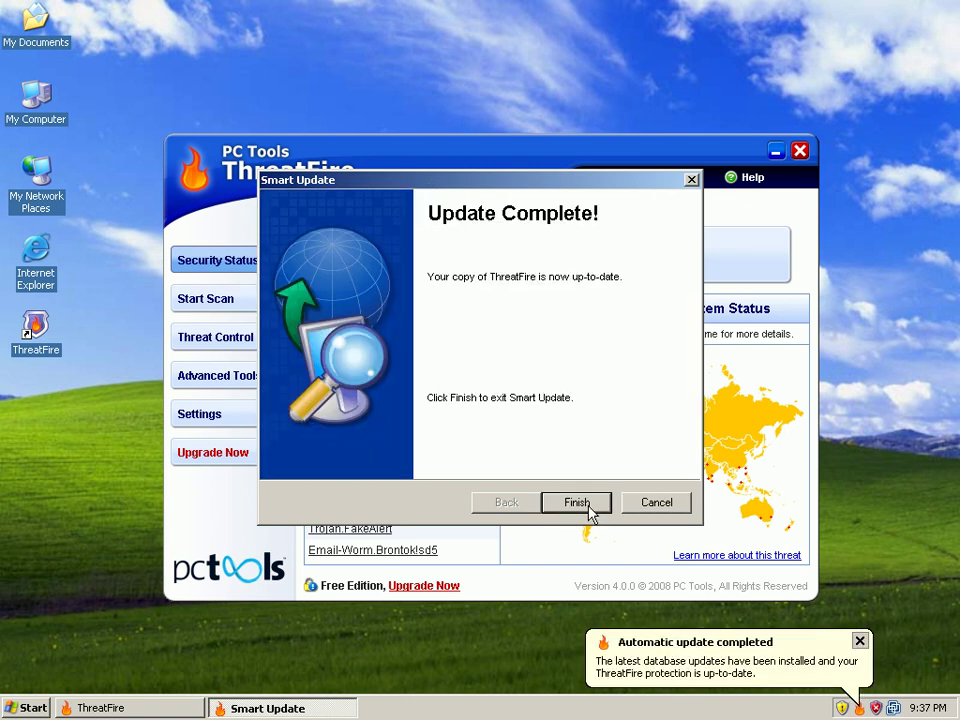
left_click(577, 503)
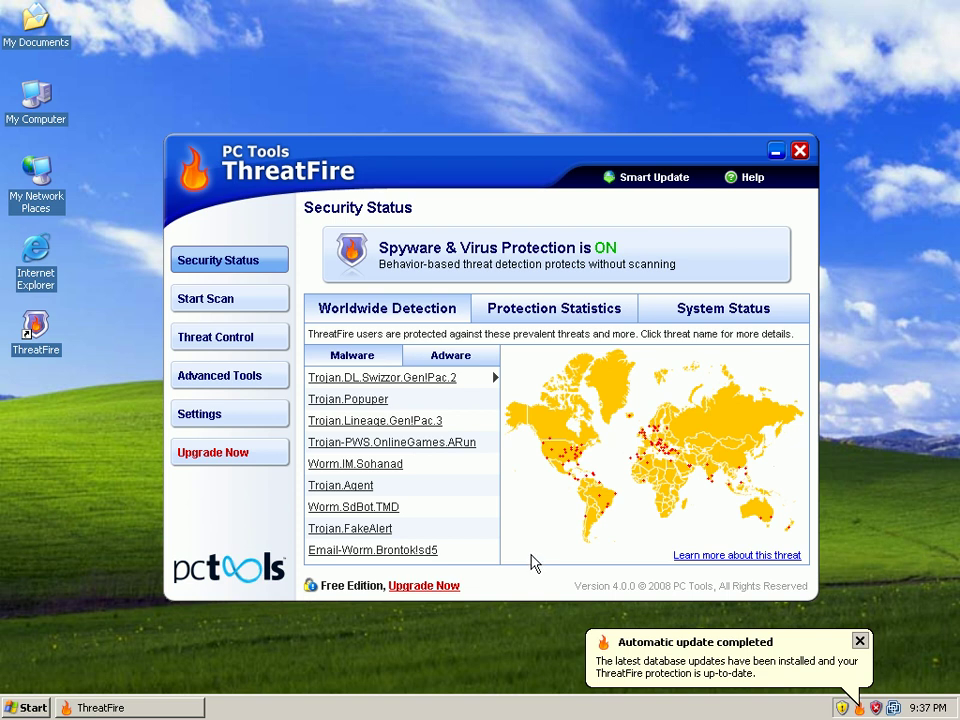
left_click(860, 640)
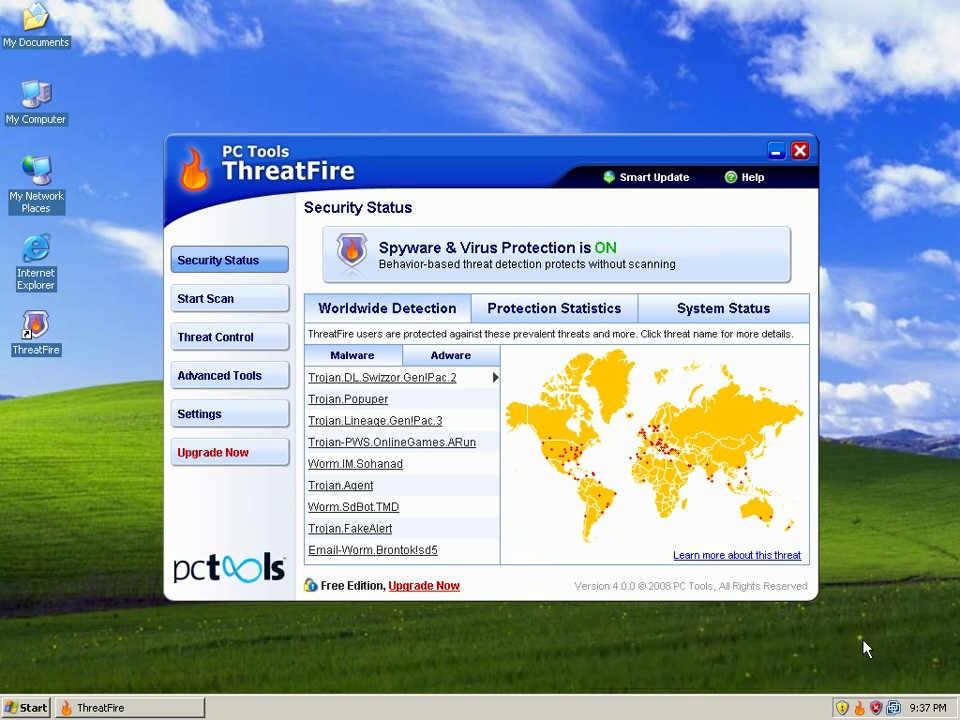
left_click(163, 705)
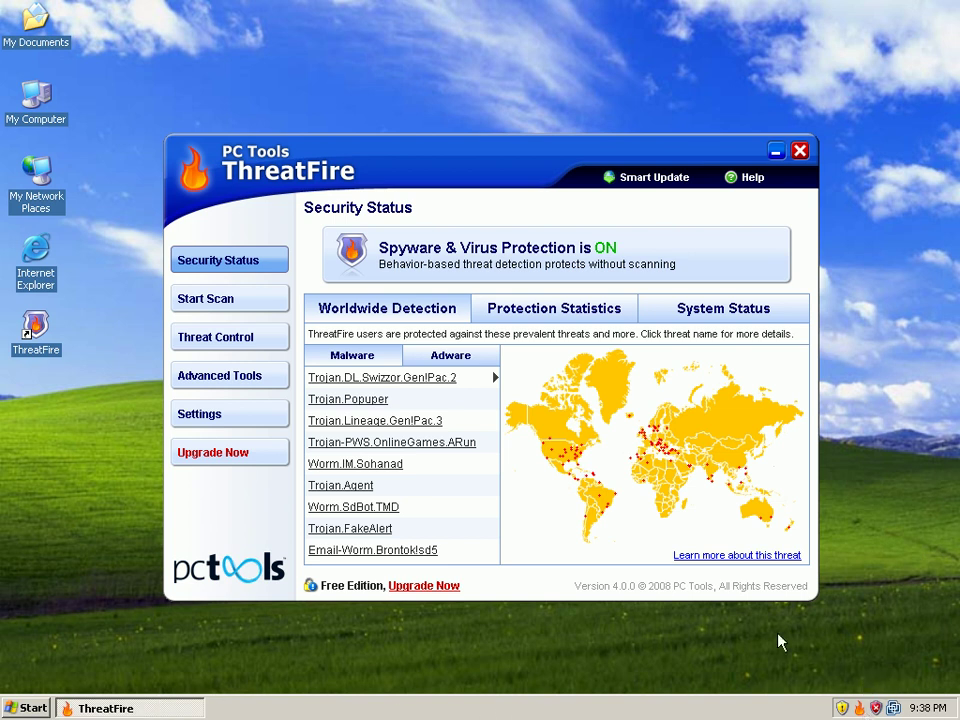
left_click(421, 92)
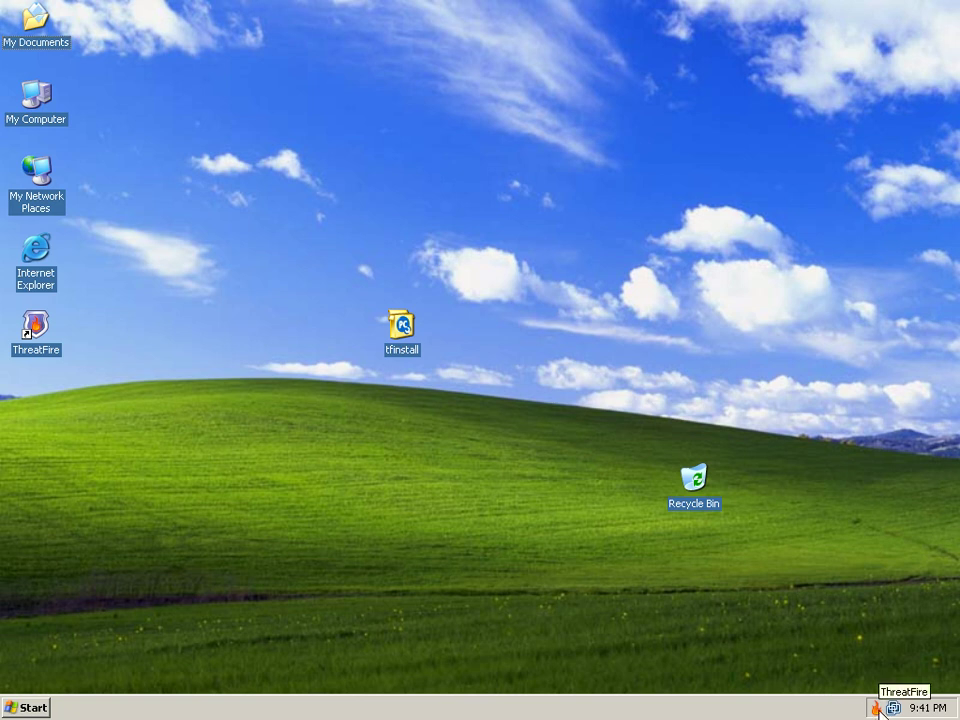
Open ThreatFire from its desktop shortcut and look through the Malware and Adware lists under Worldwide Detection.
double_click(35, 325)
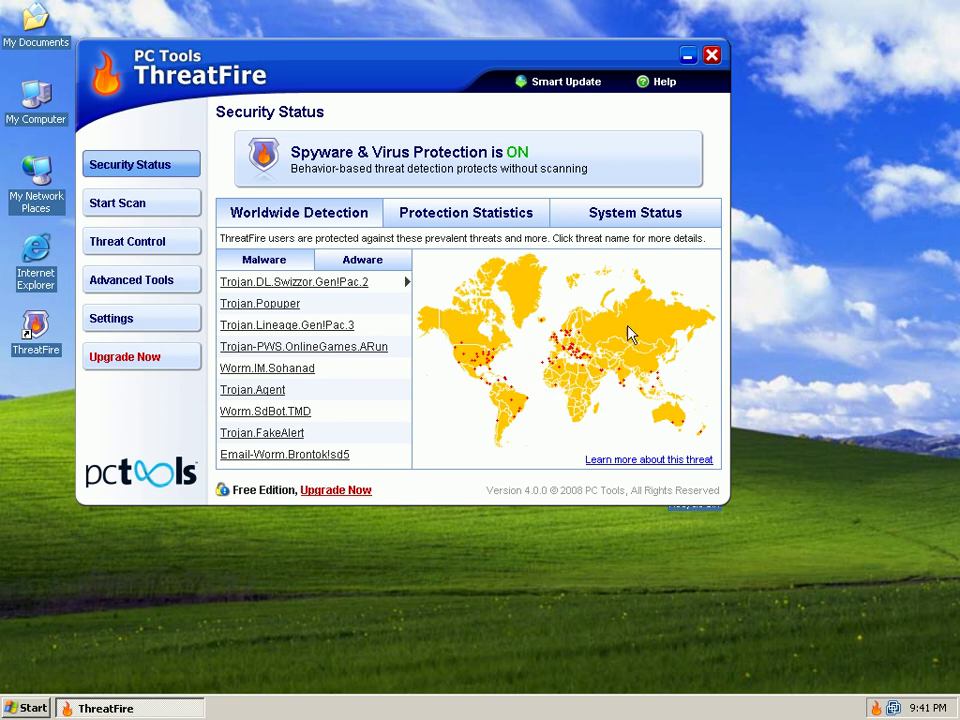
left_click(364, 262)
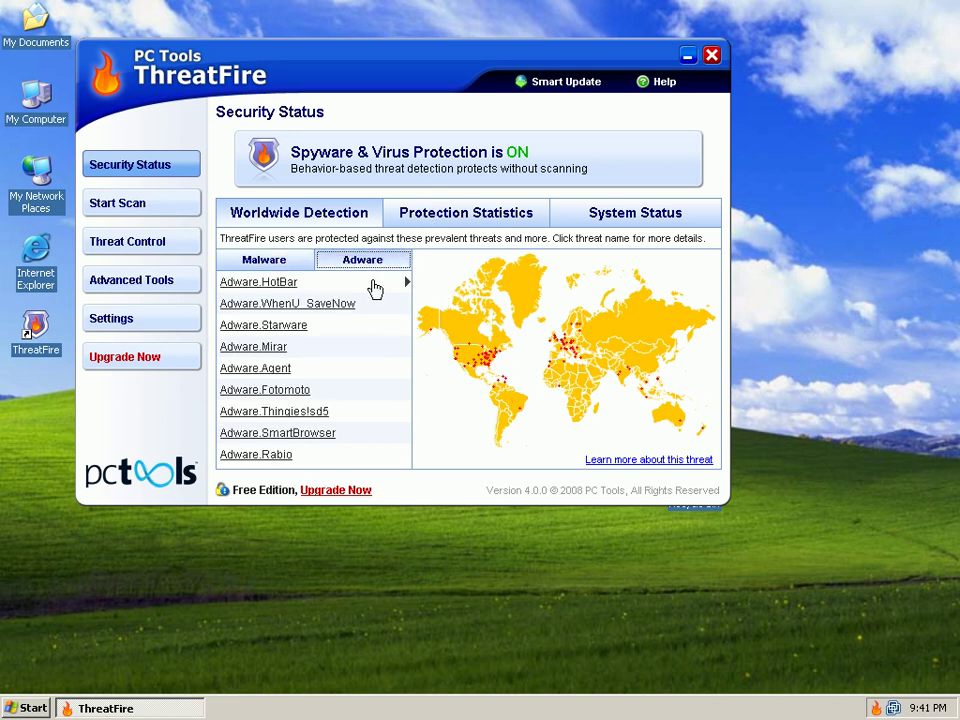
left_click(272, 263)
left_click(351, 266)
View the Protection Statistics, open their Learn More link in Internet Explorer, and return to the ThreatFire window.
left_click(489, 220)
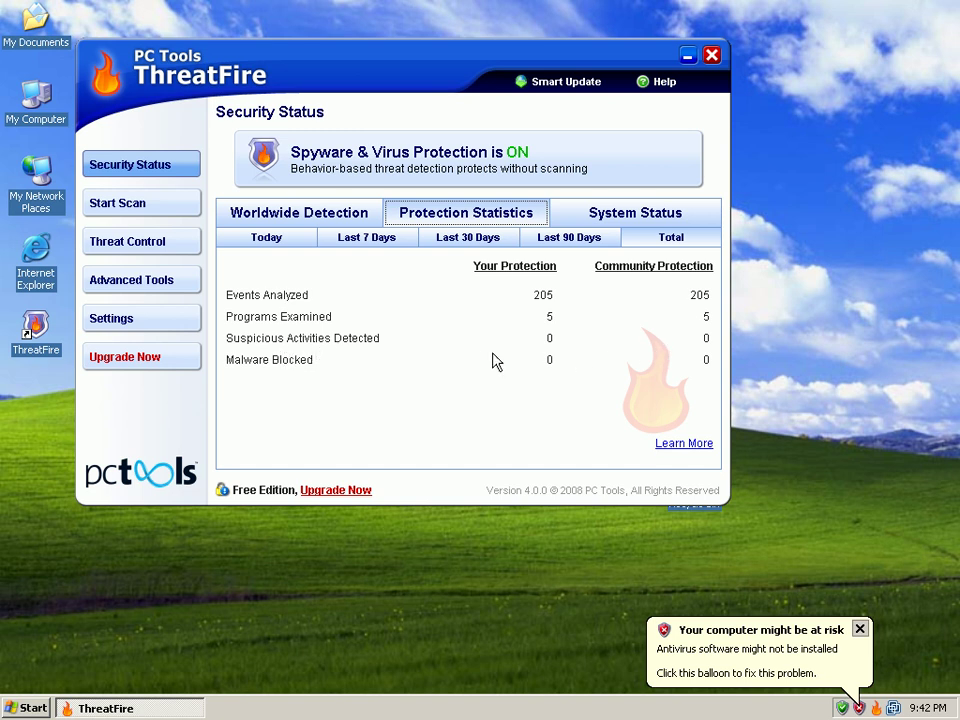
left_click(664, 443)
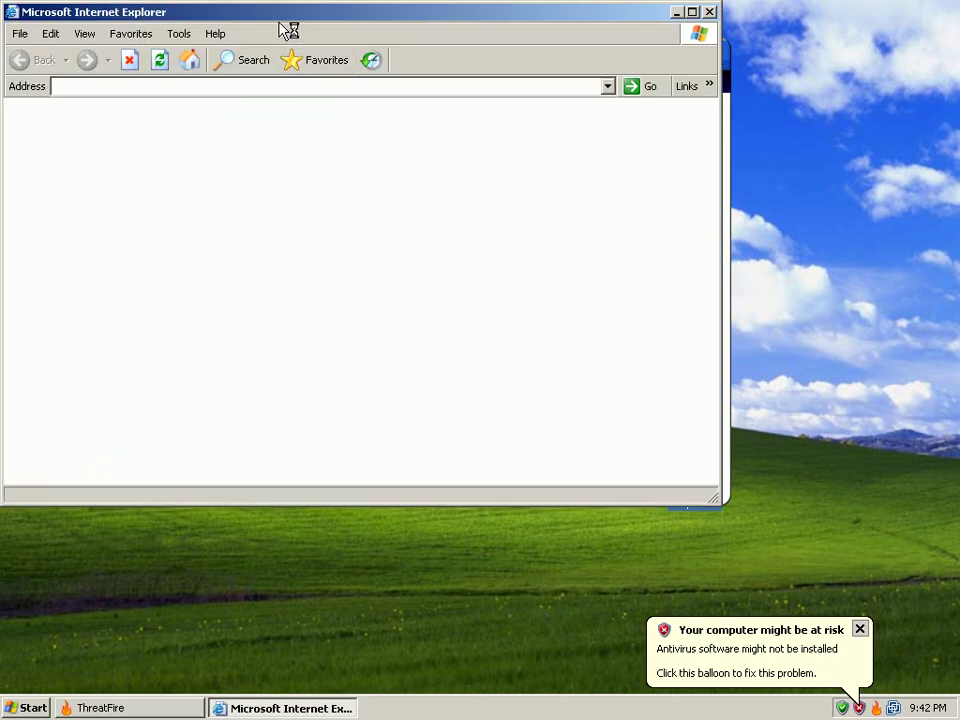
left_click_drag(276, 20, 378, 109)
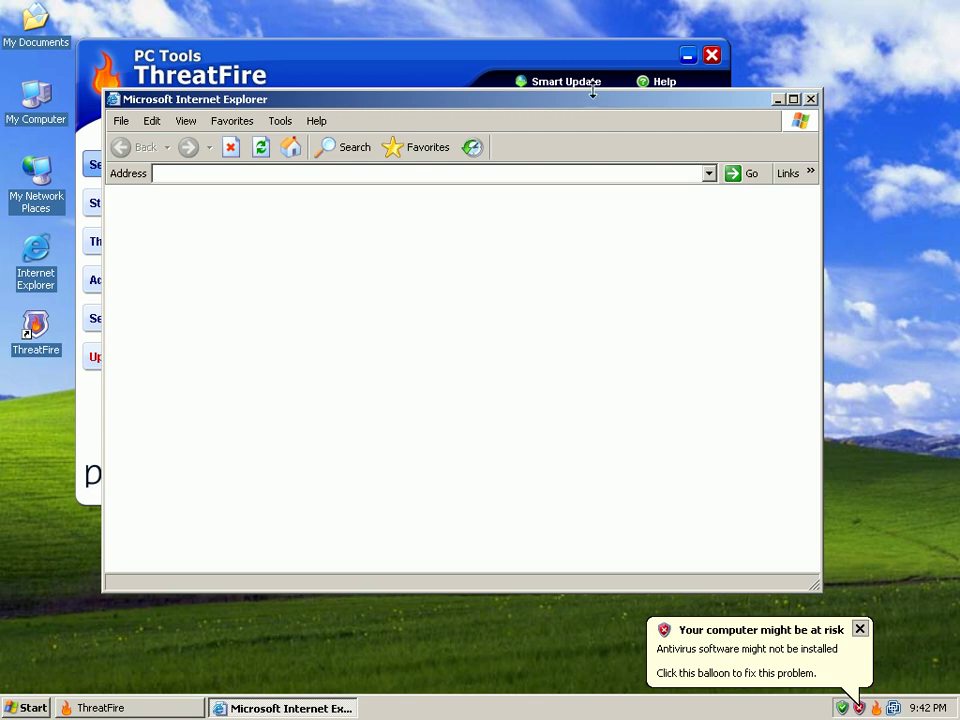
left_click(462, 71)
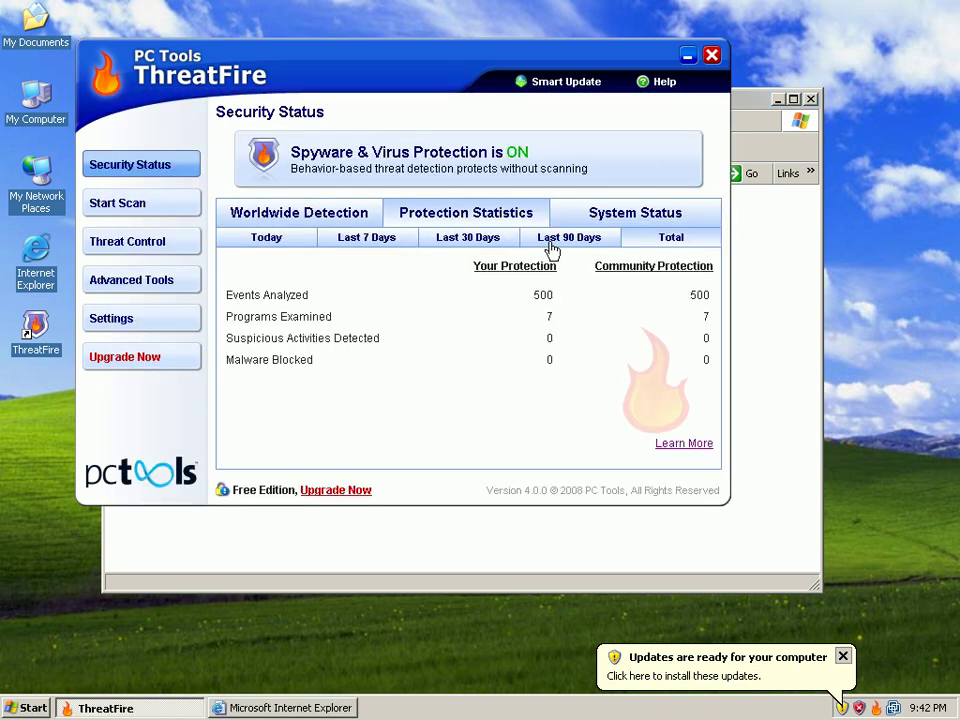
Check the System Status details and return to the Worldwide Detection view.
left_click(602, 217)
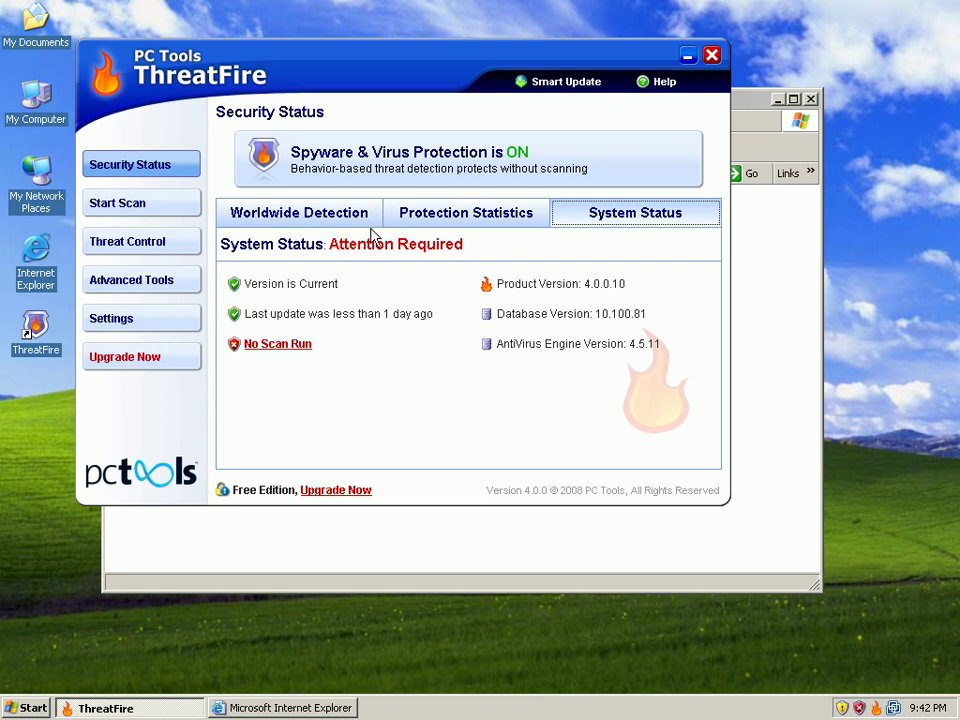
left_click(413, 217)
left_click(333, 214)
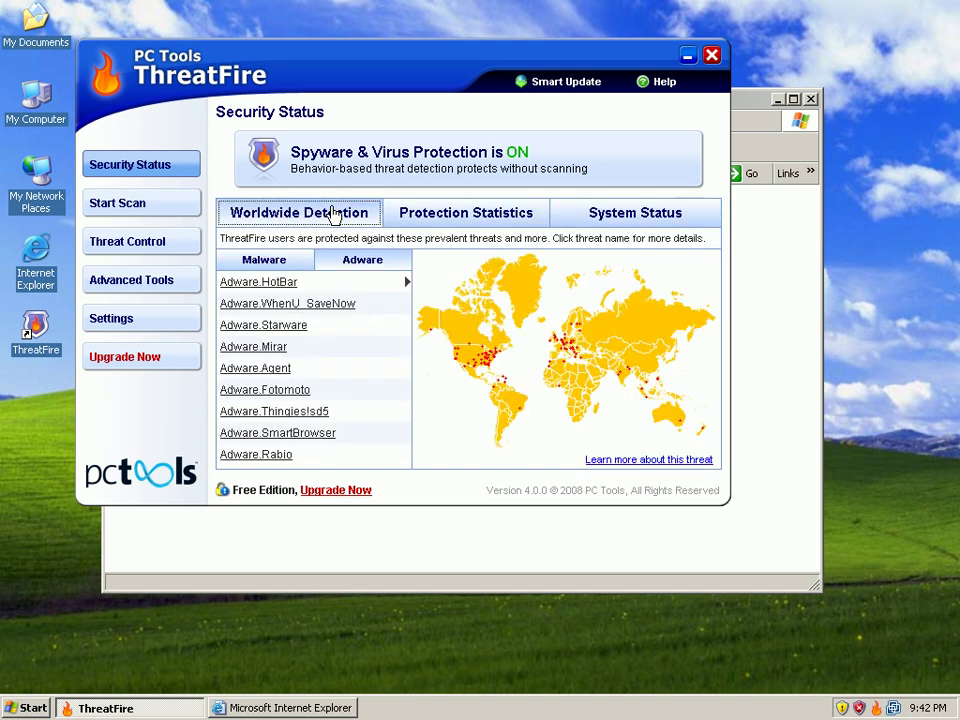
Look at the scan type options for threat scanning and open the Threat Control Center's Allowed list.
left_click(145, 208)
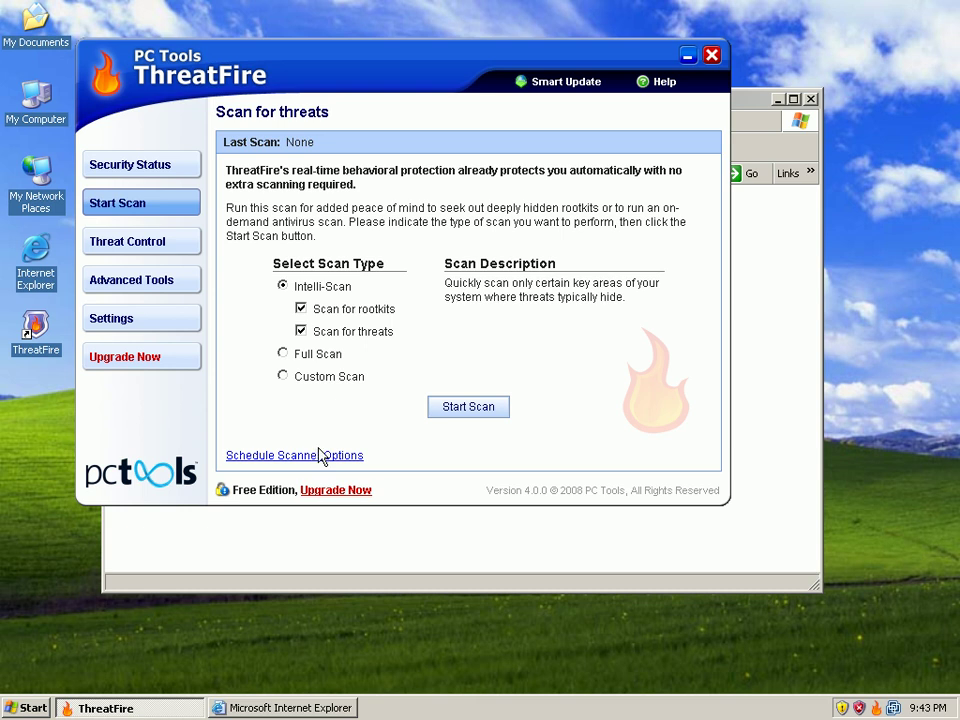
left_click(158, 245)
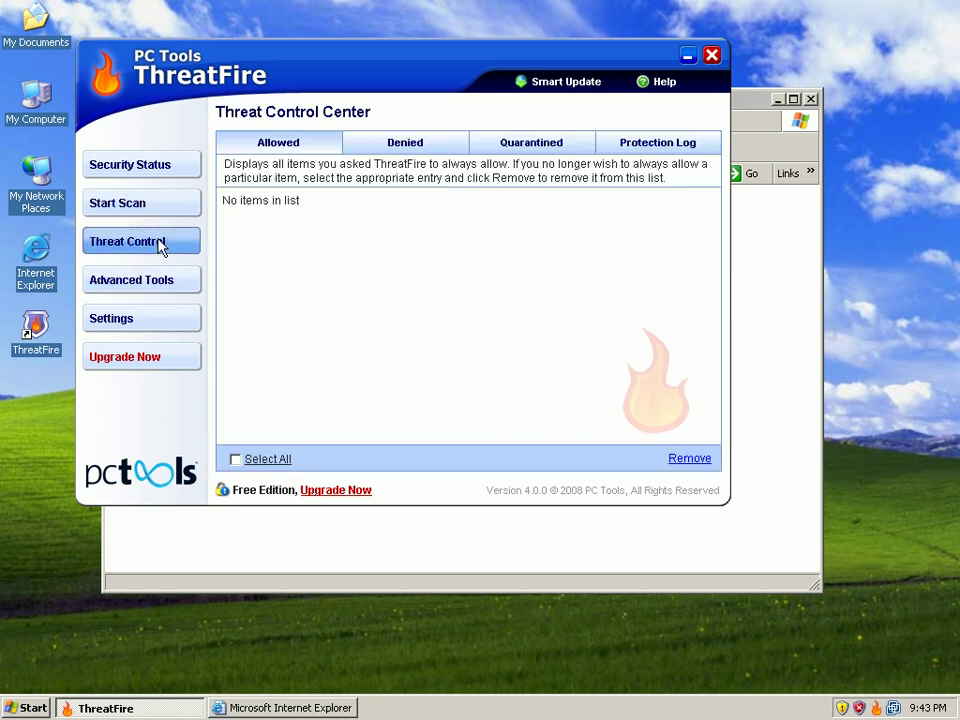